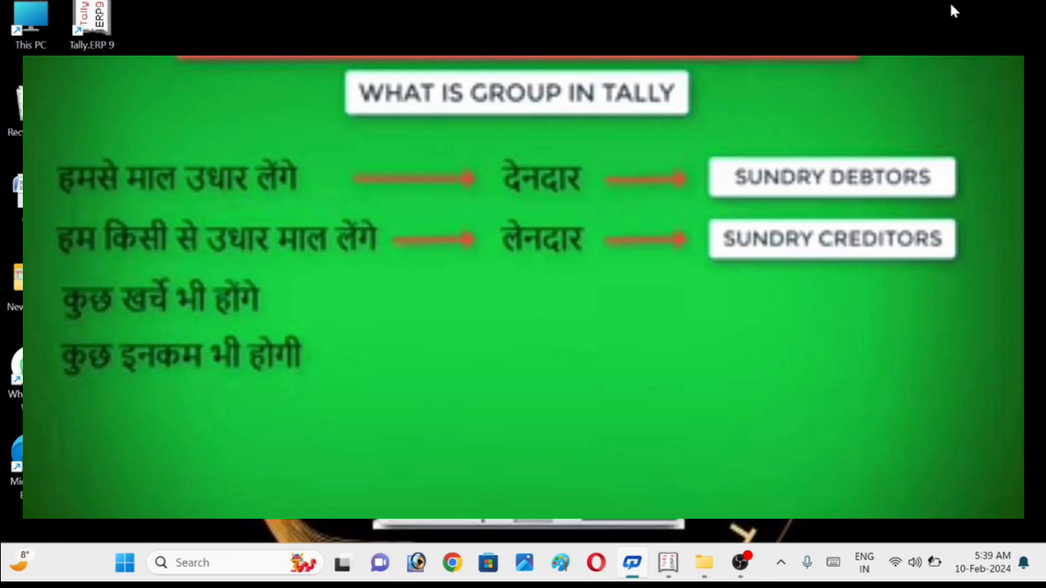
Start Tally.ERP 9 in Educational Mode and open the Ledgers options of Accounts Info
double_click(98, 30)
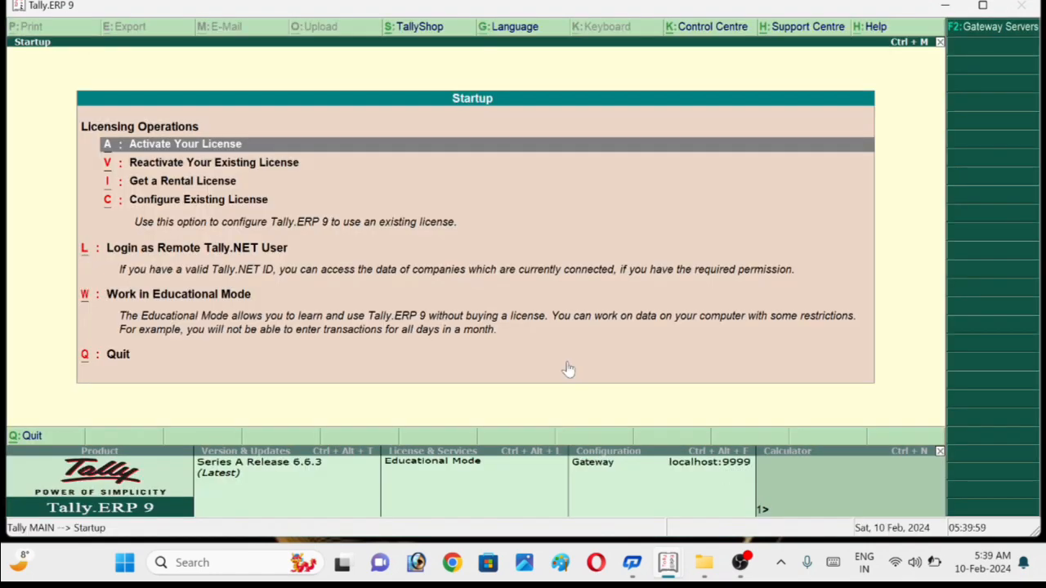
key(w)
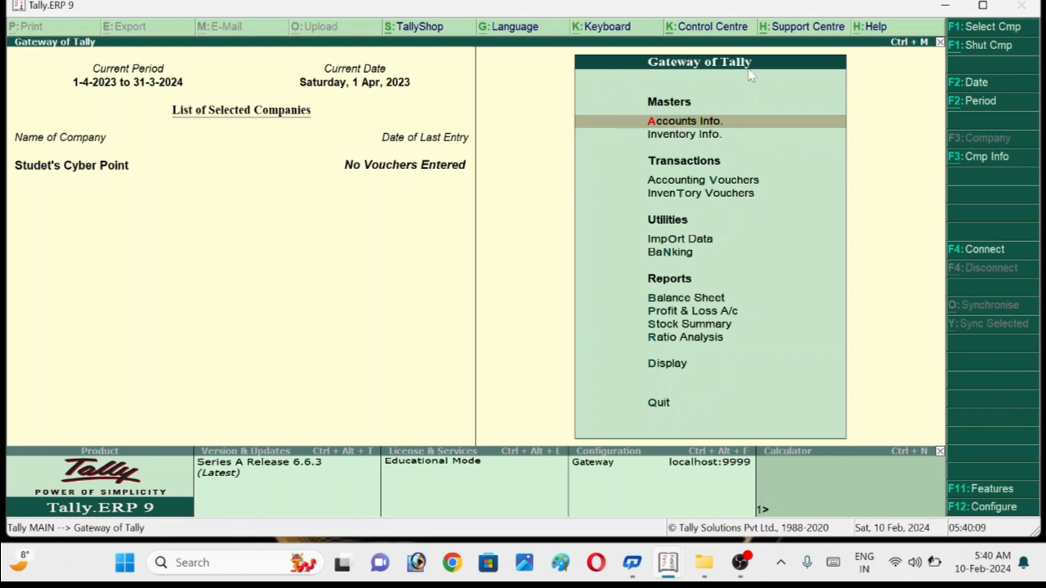
key(Down)
key(Up)
click(709, 123)
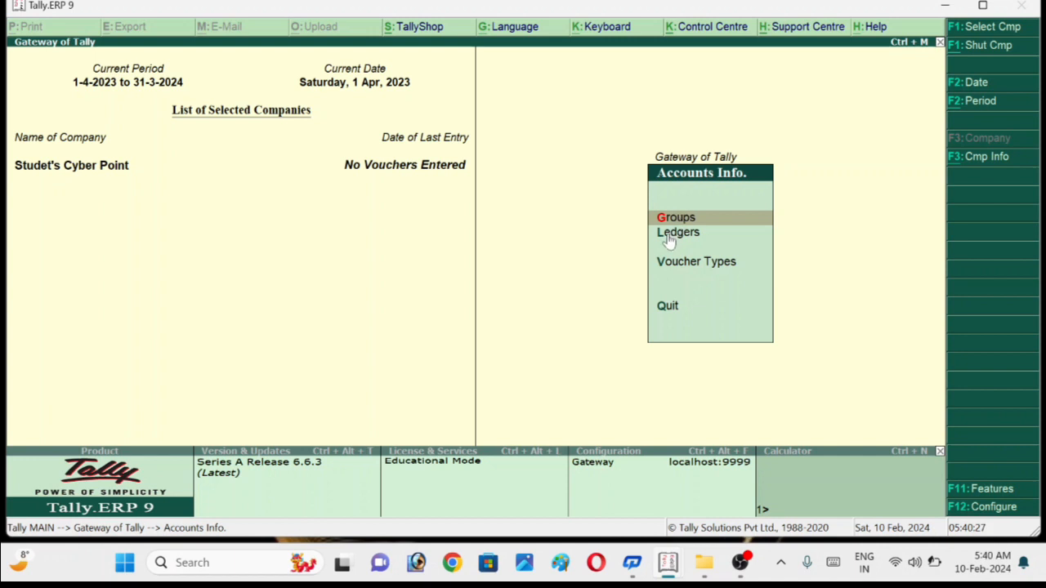
click(669, 236)
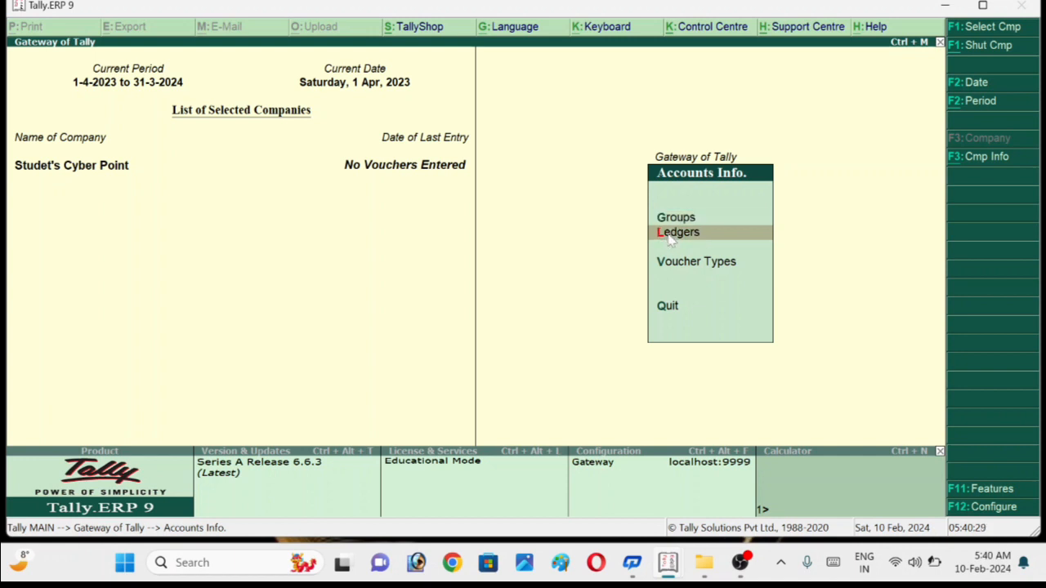
click(669, 236)
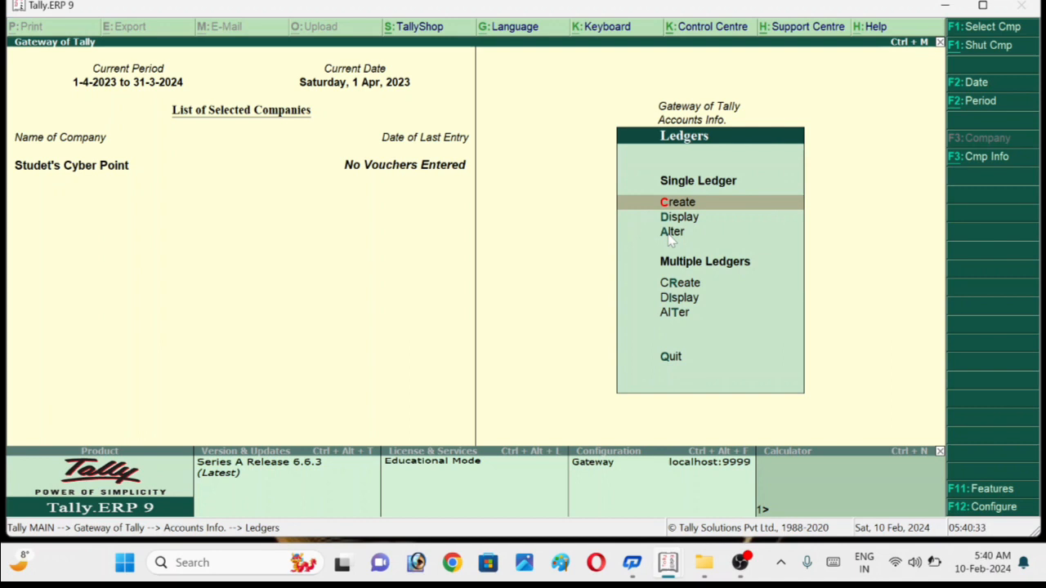
key(Down)
key(Down)
key(Down)
key(Down)
key(Up)
key(Up)
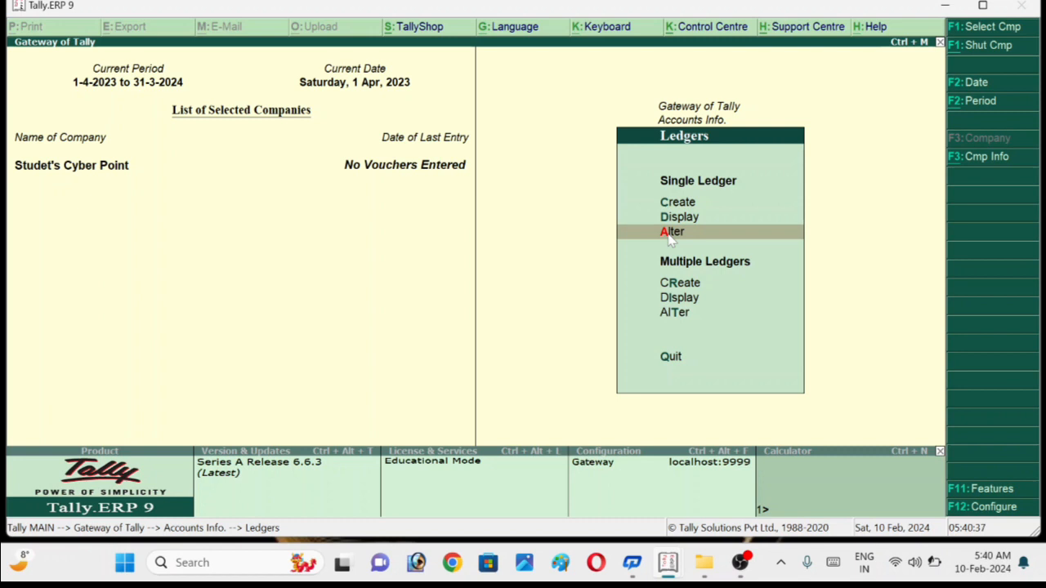
key(Up)
key(Up)
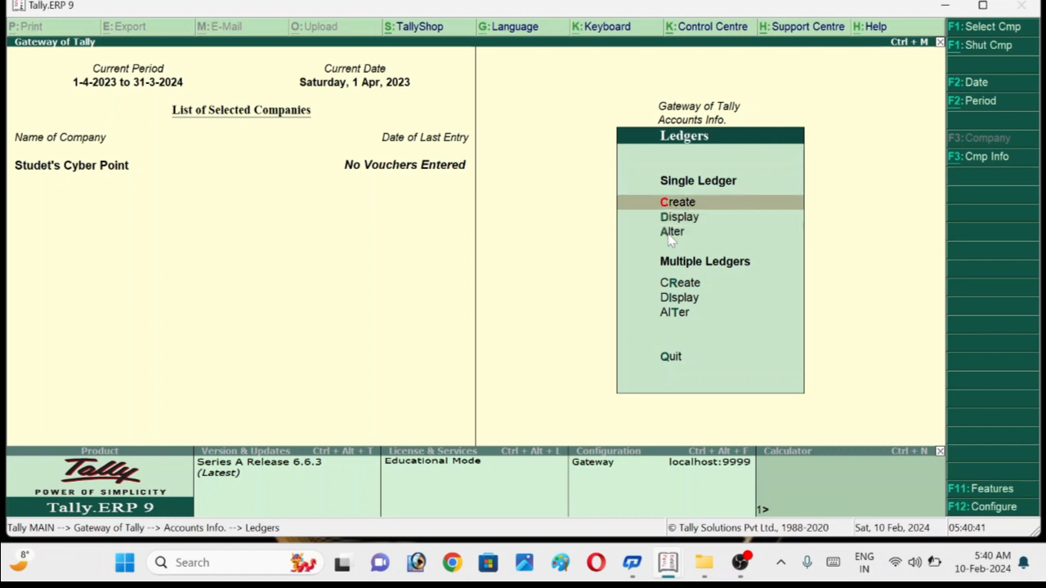
key(Down)
key(Down)
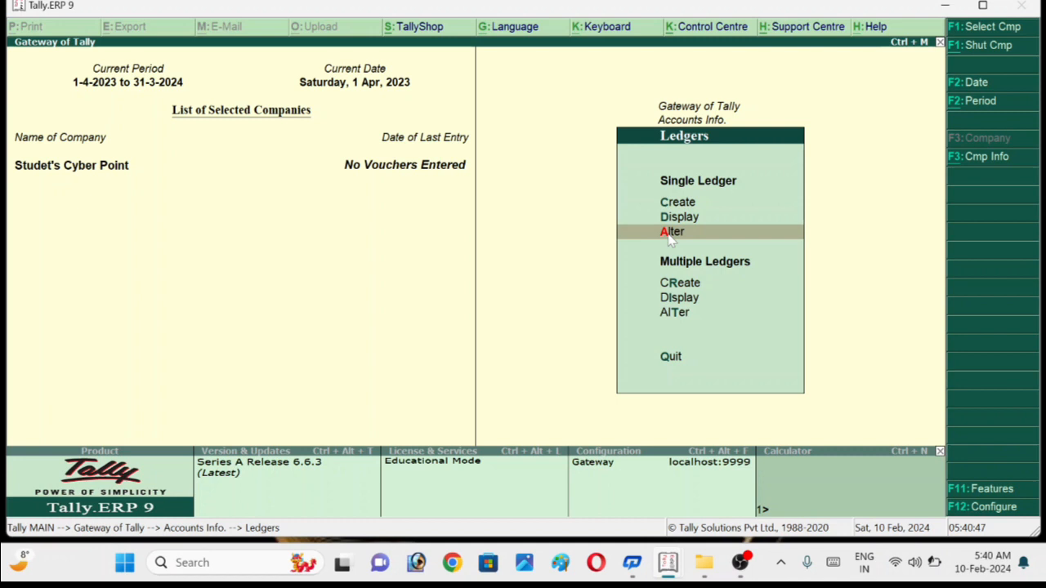
key(Up)
key(Up)
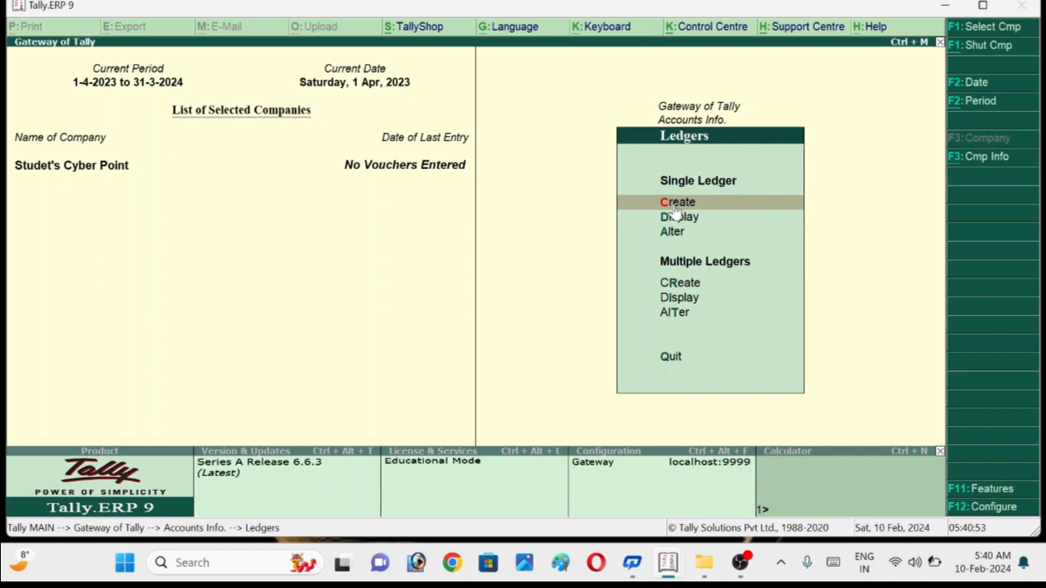
Create a single ledger named "Purchage" without an alias and place it under Purchase Accounts
click(676, 204)
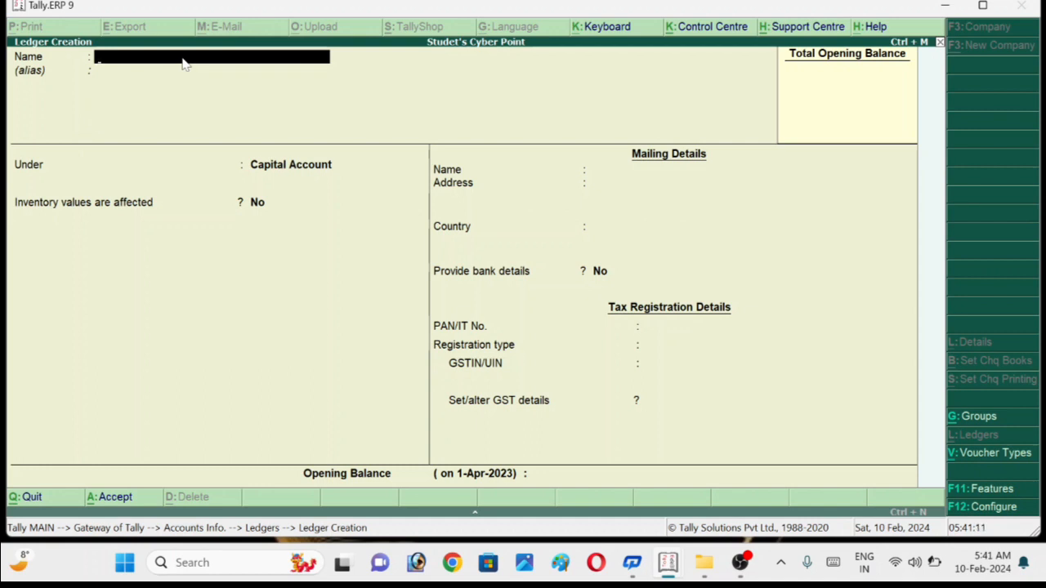
text(Purchage)
key(Return)
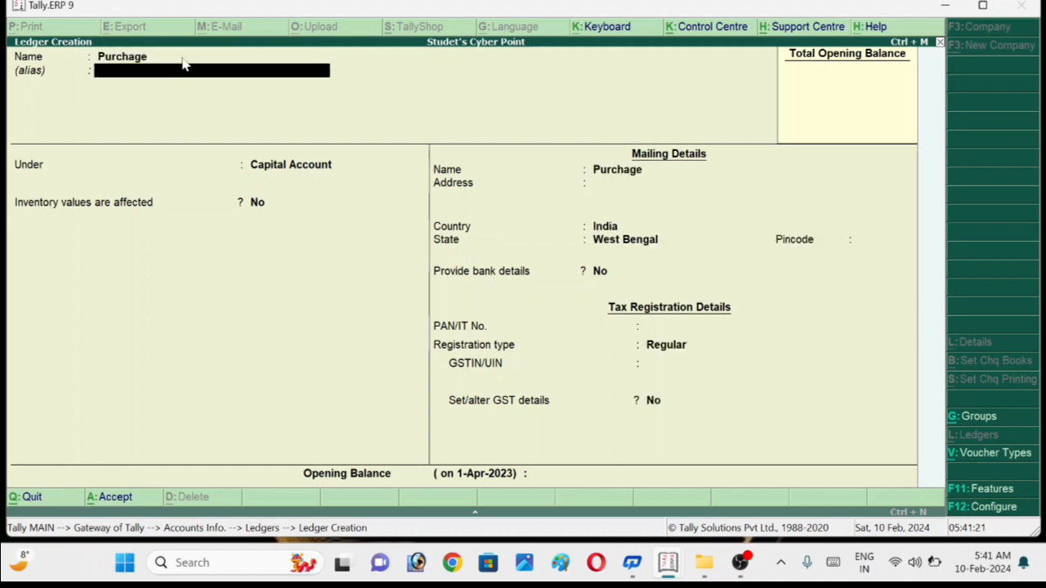
key(Return)
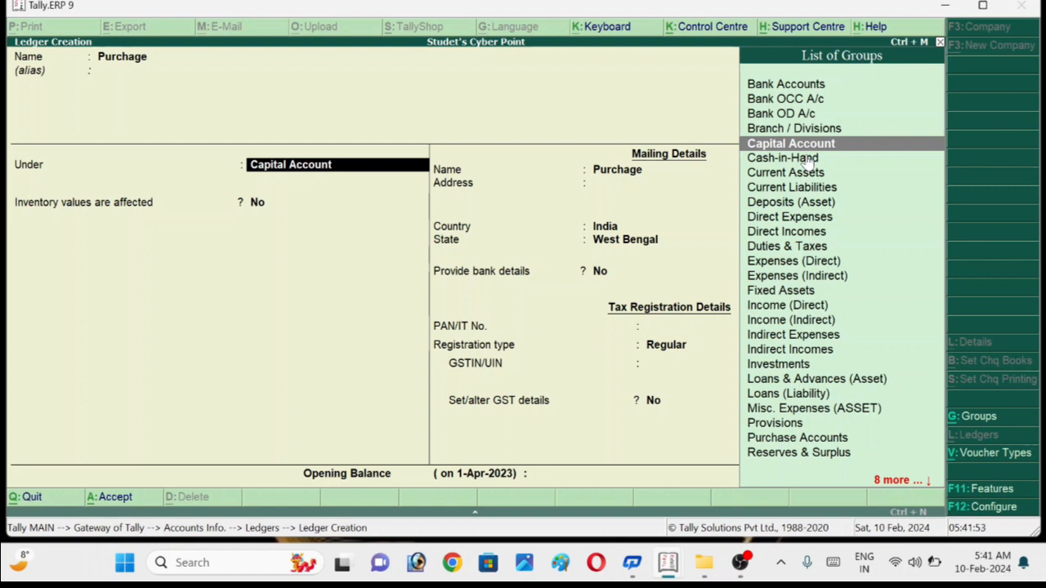
text(Pur)
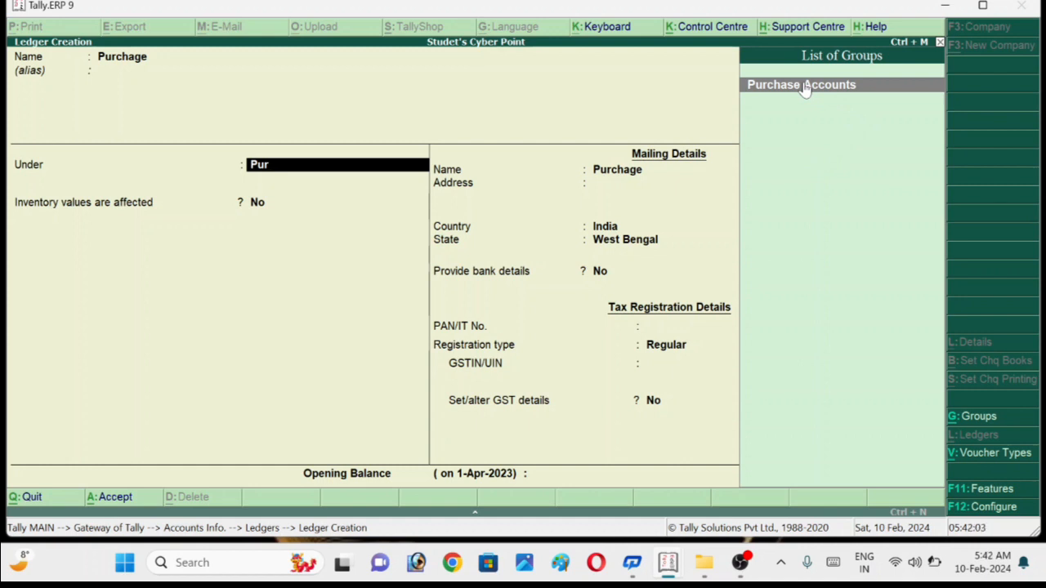
click(804, 86)
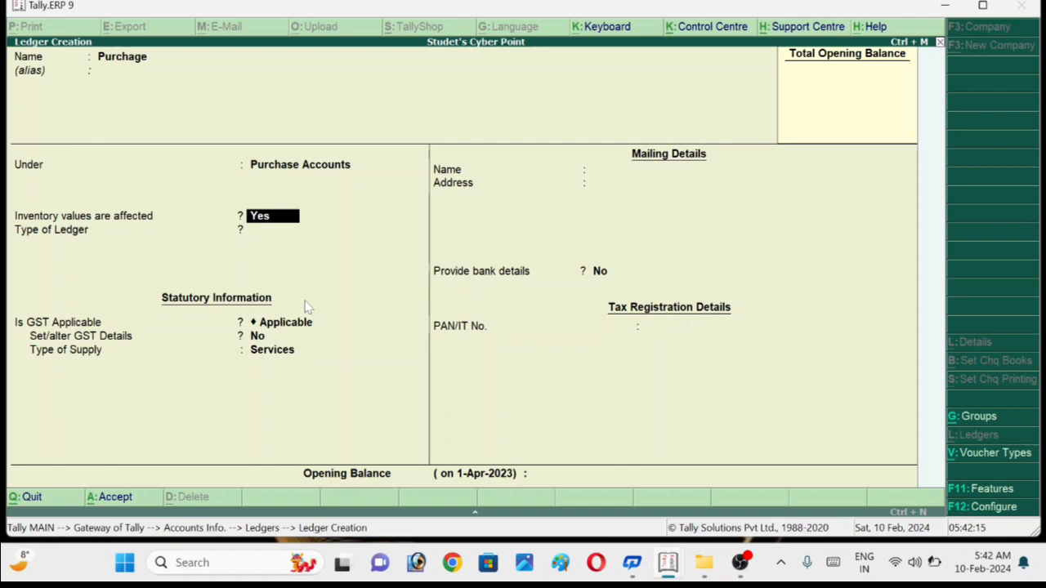
Keep inventory values affected at Yes, ledger type Not Applicable, supply type Services and bank details No, and save the purchase ledger
key(Return)
key(Return)
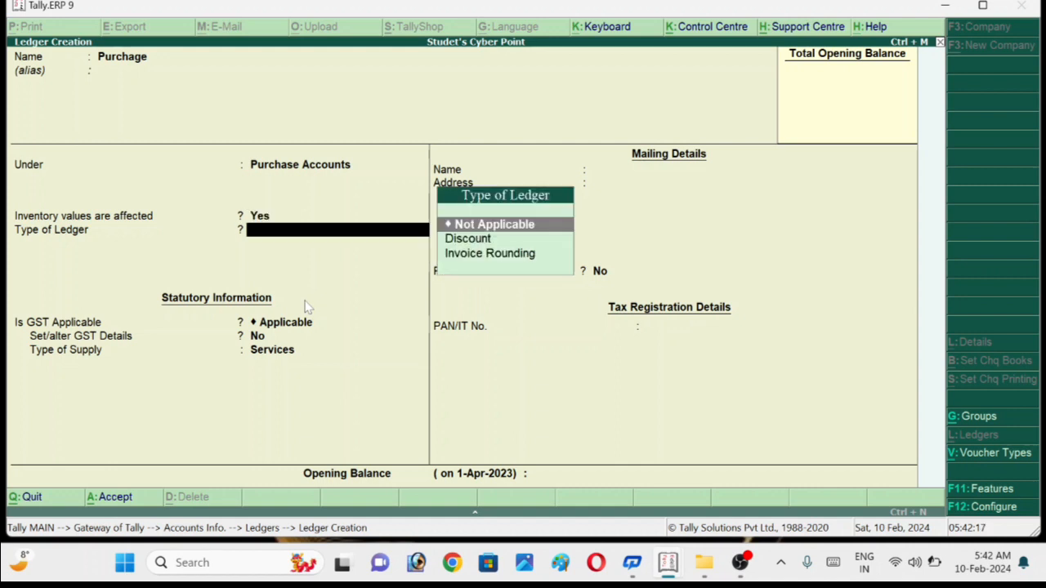
key(Return)
key(Return)
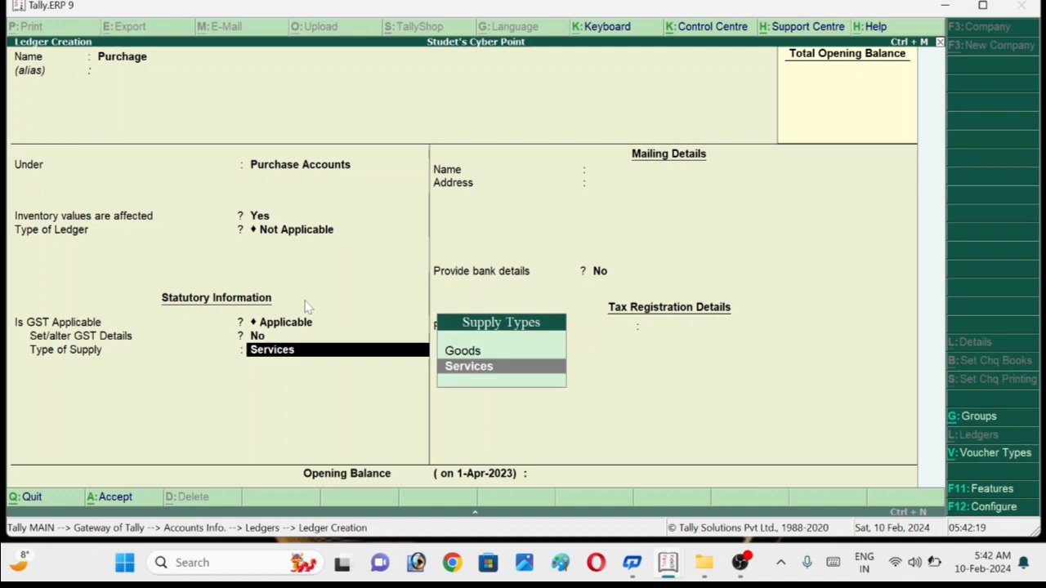
key(Return)
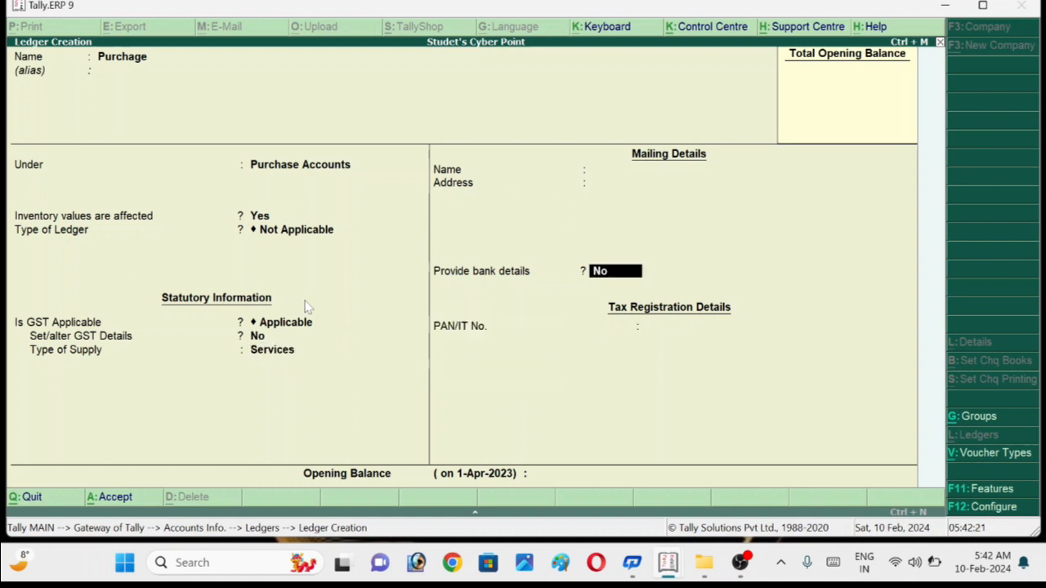
key(Return)
key(Return)
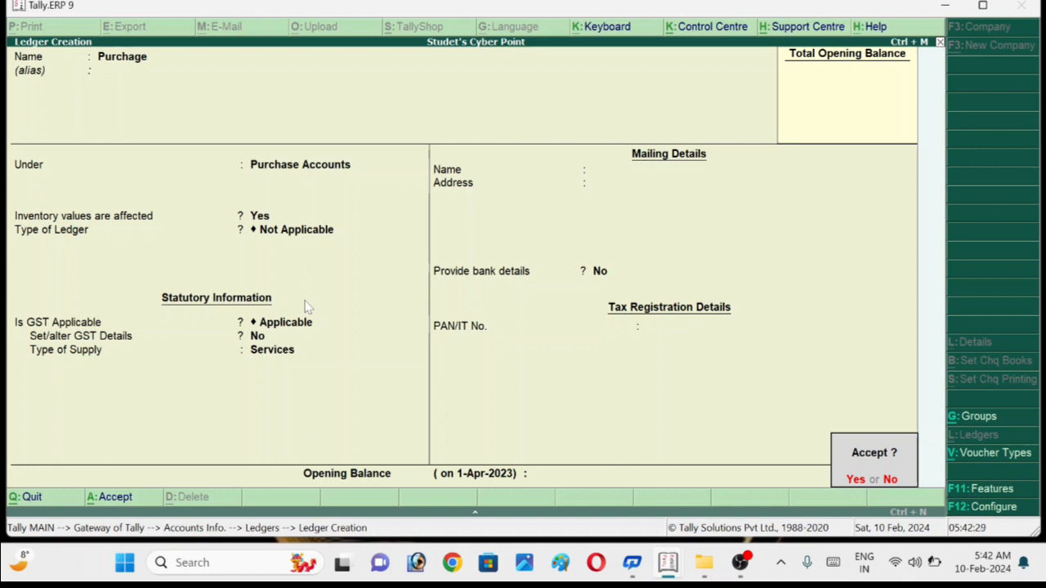
key(n)
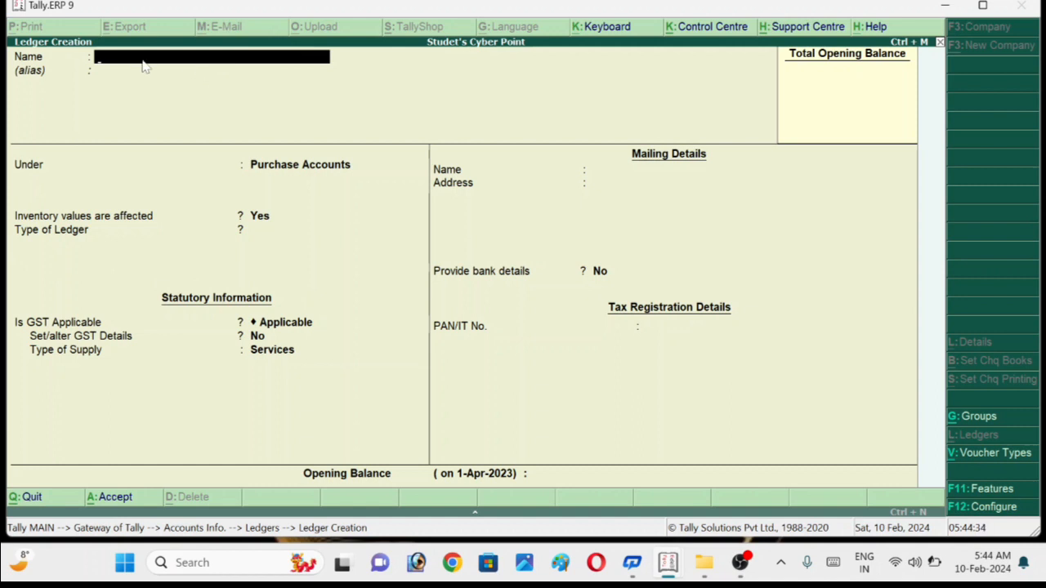
Enter the supplier's name for a new ledger without an alias and place it under Sundry Creditors
text(Ram)
key(Return)
key(Return)
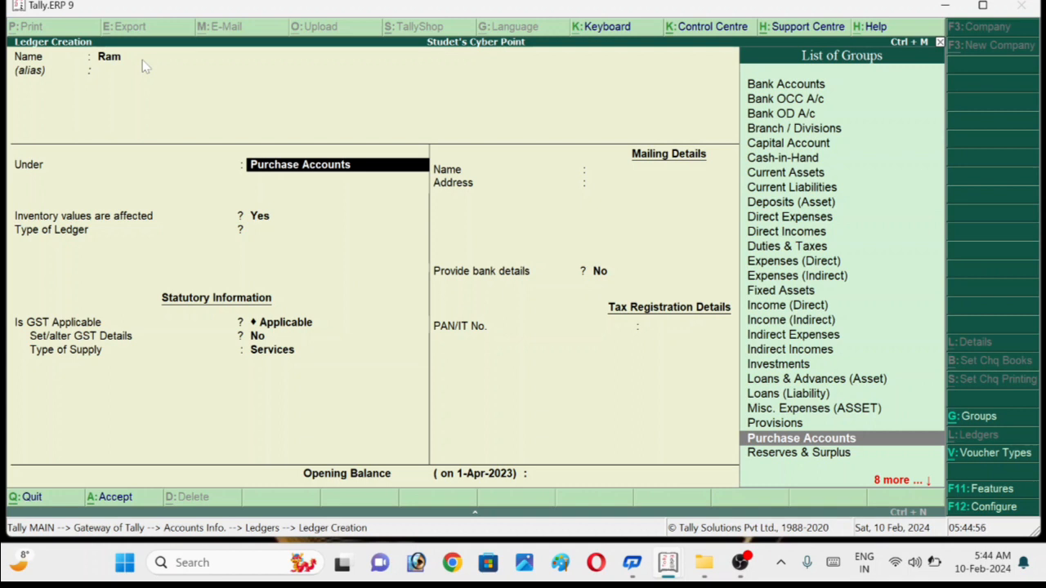
text(Sun)
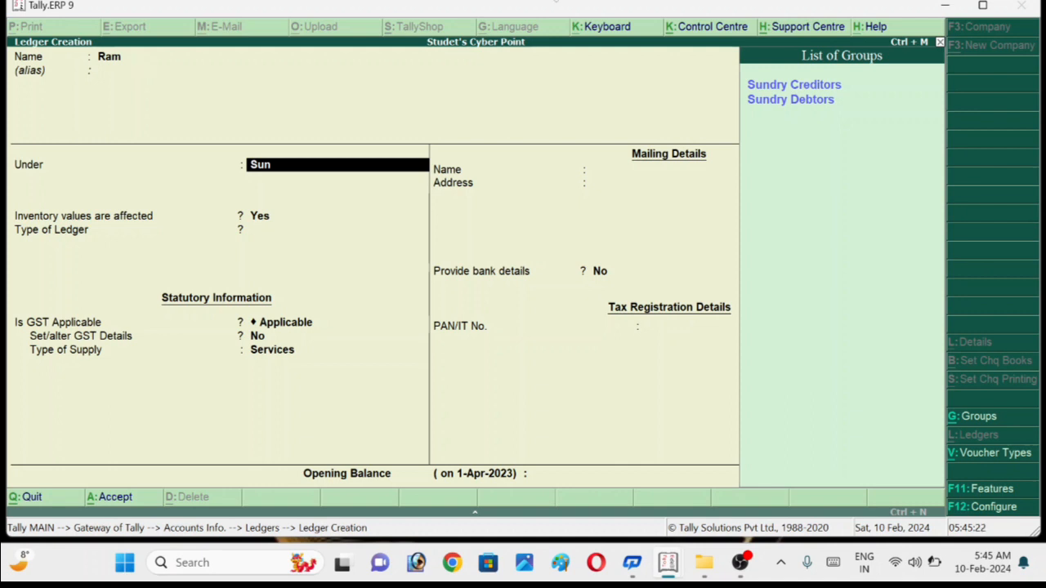
click(777, 90)
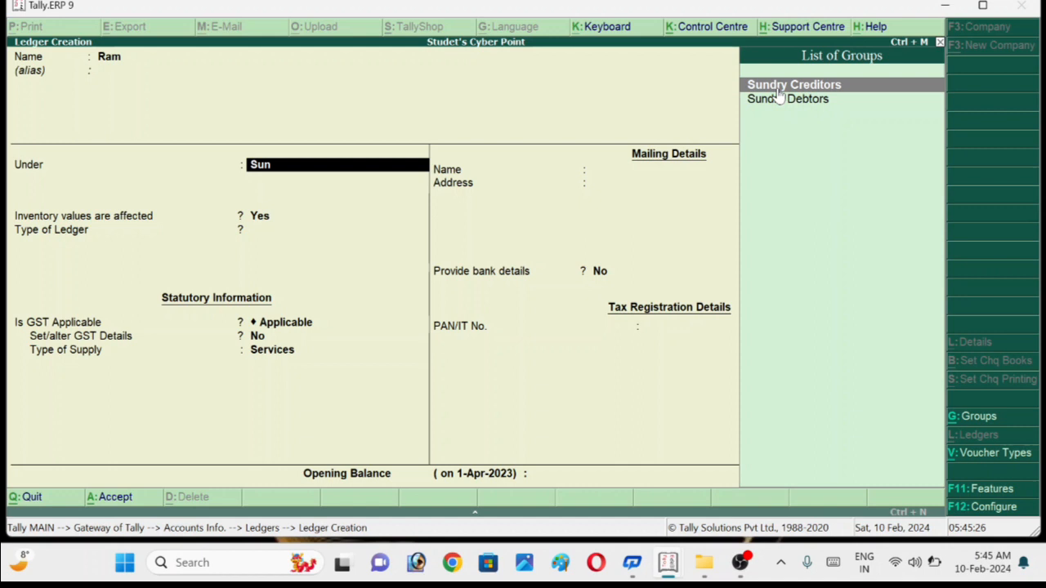
click(778, 90)
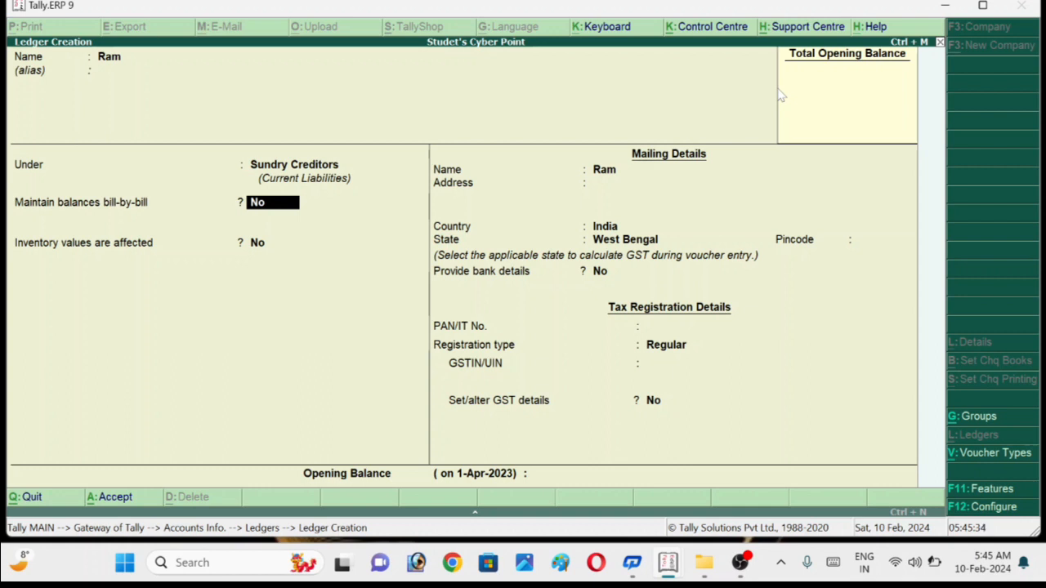
Keep bill-by-bill balances and inventory values at No, and set the supplier's mailing state to Uttar Pradesh
key(Return)
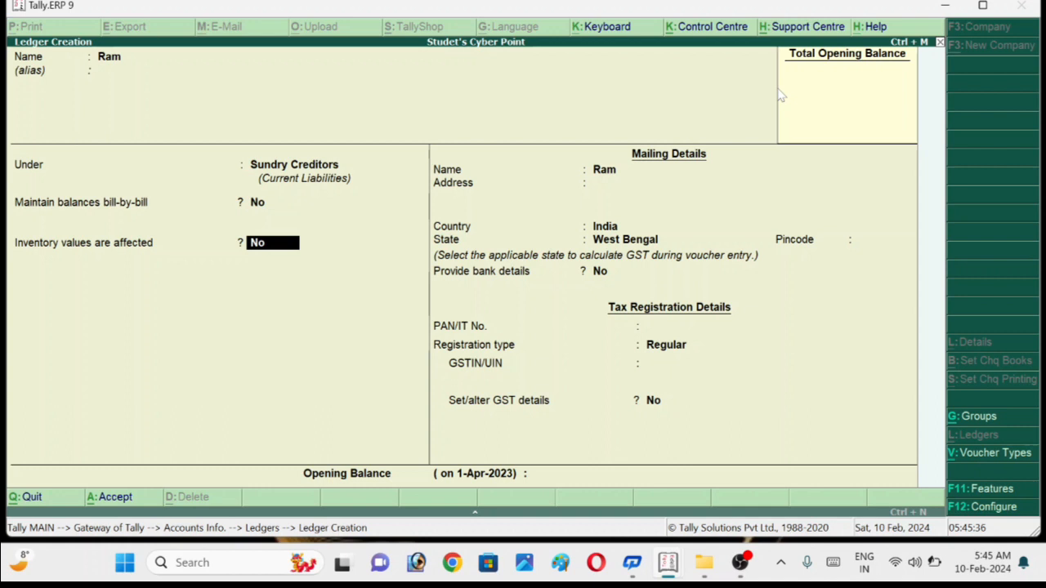
key(Return)
key(Return)
key(Return)
key(Return)
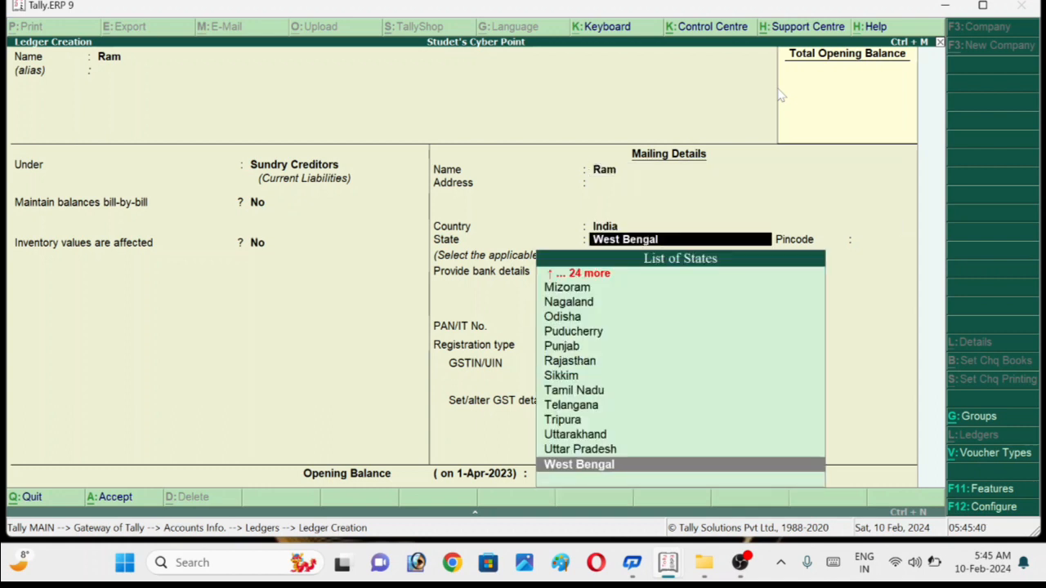
key(Up)
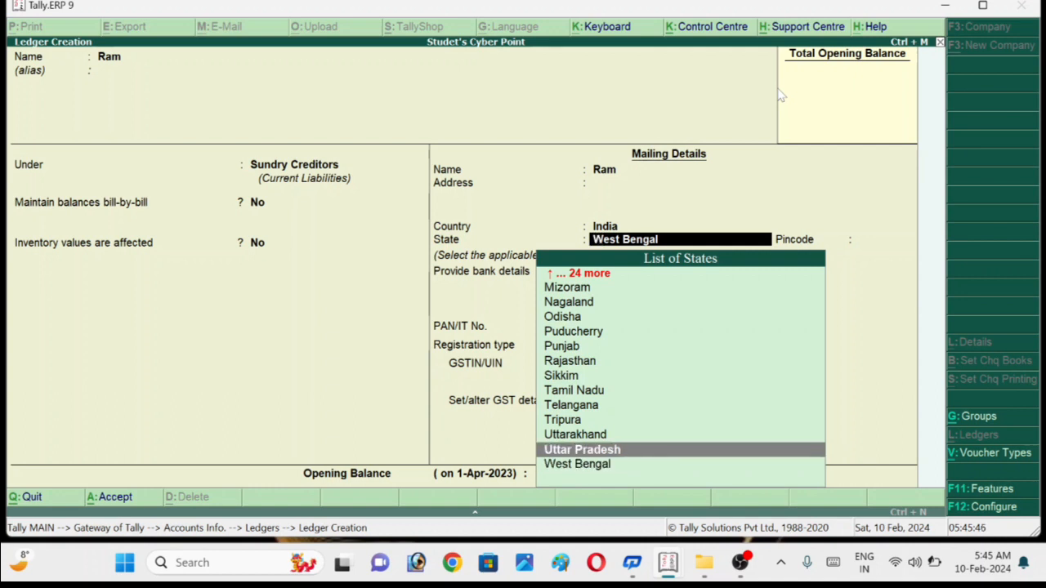
key(Return)
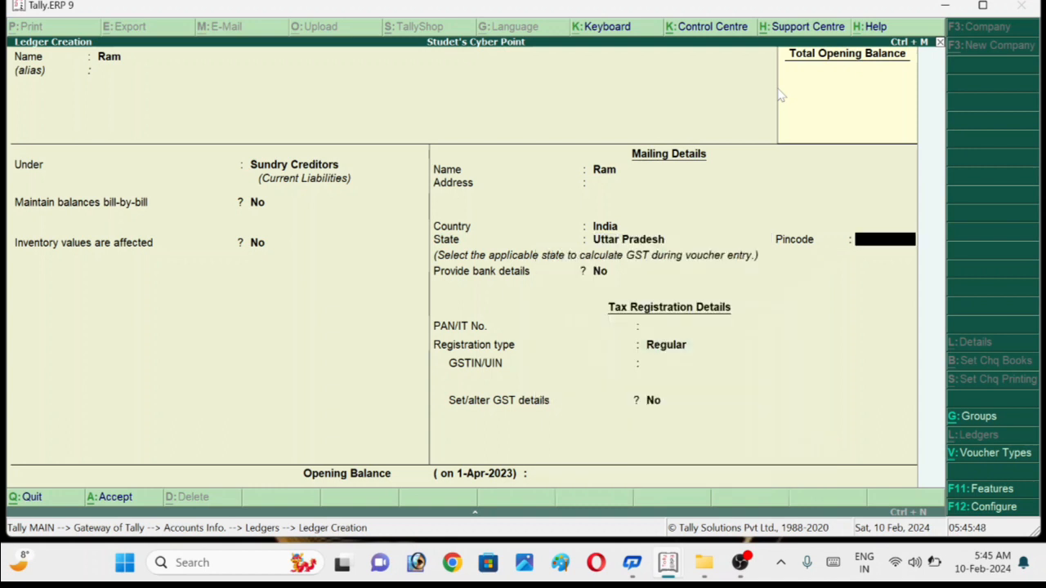
Leave the pincode, bank, tax registration and opening balance fields at their defaults and save the supplier's ledger
key(Return)
key(Return)
key(Return)
key(Return)
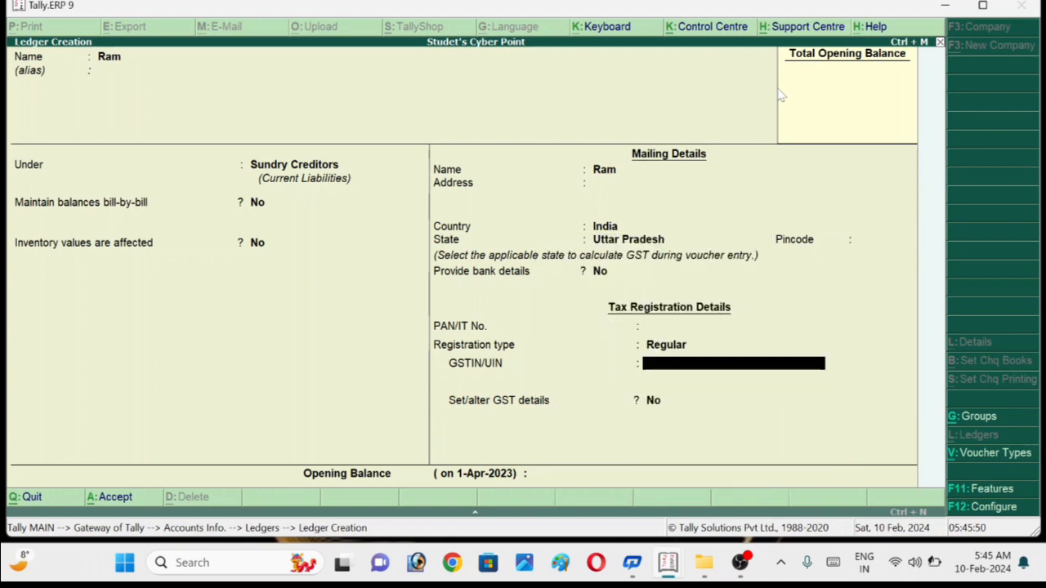
key(Return)
key(Return)
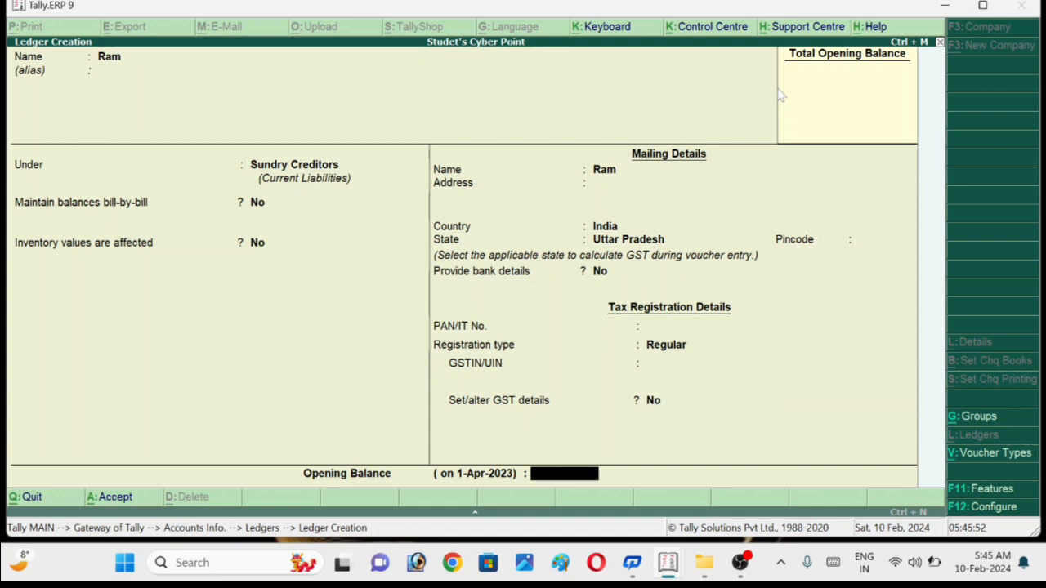
key(Return)
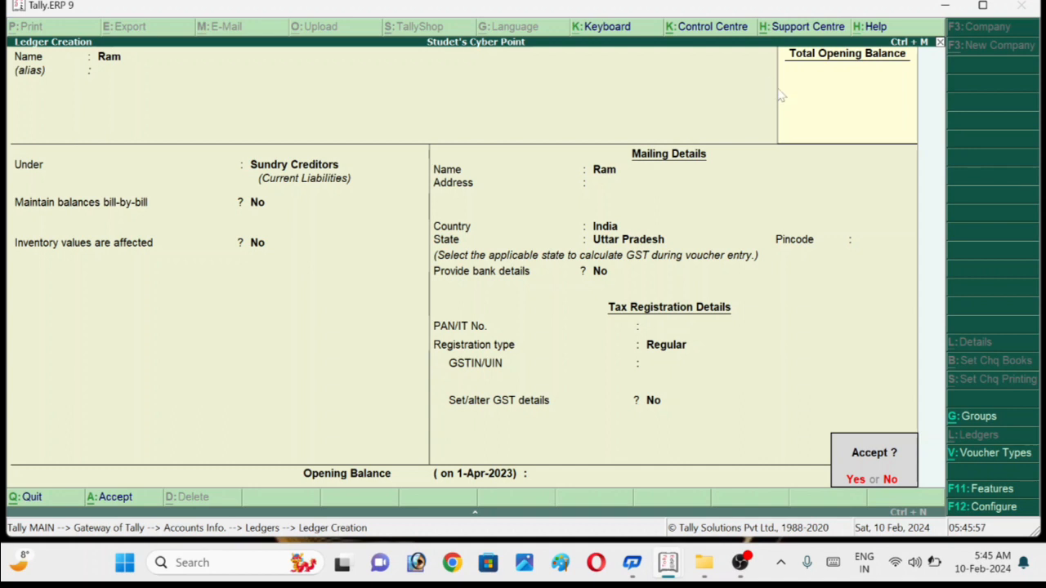
key(Return)
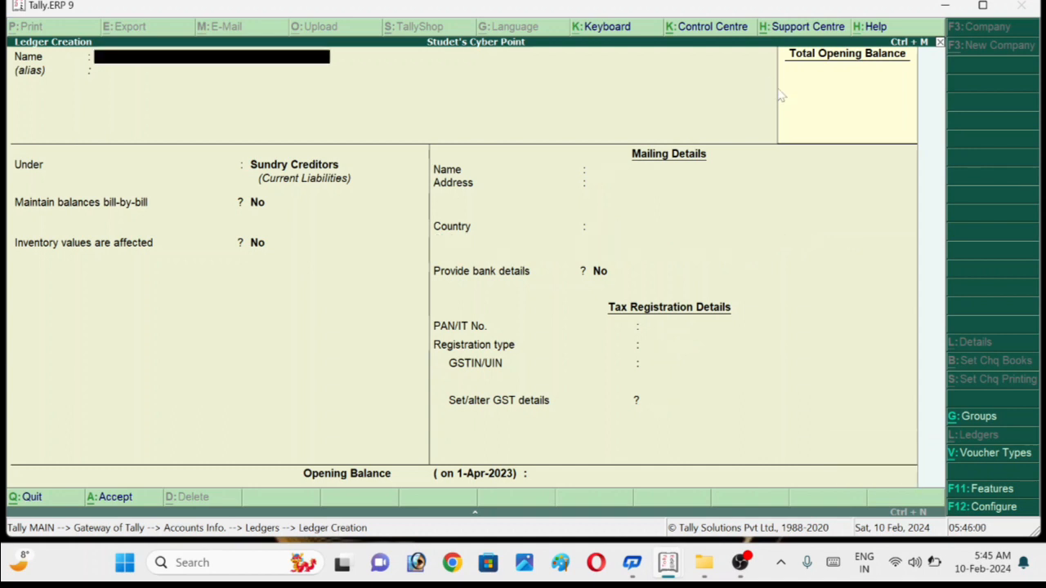